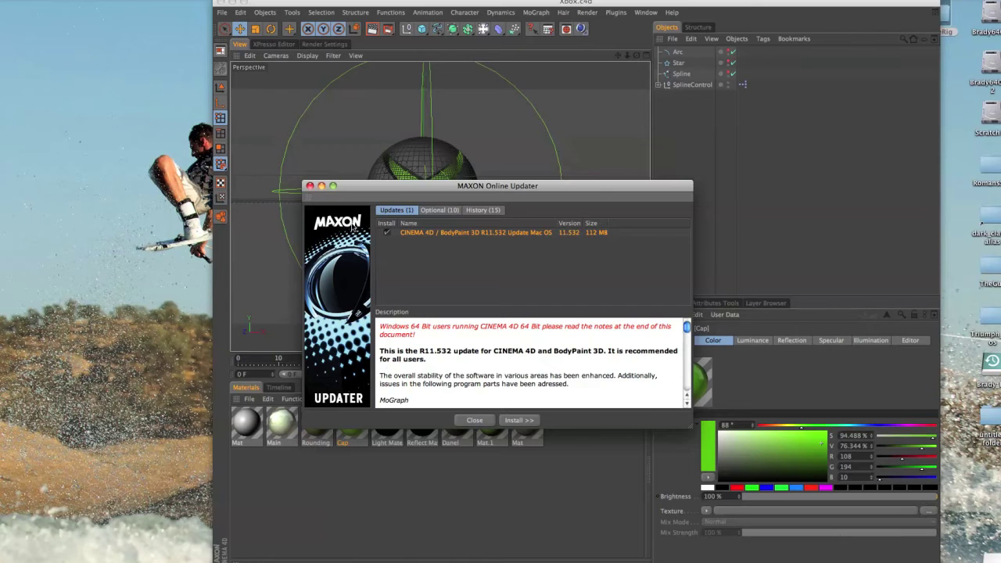
- Dismiss the updater, shift the window left, and scrub the timeline from 0 to frame 78
{"action": "left_click", "coordinate": [311, 186]}
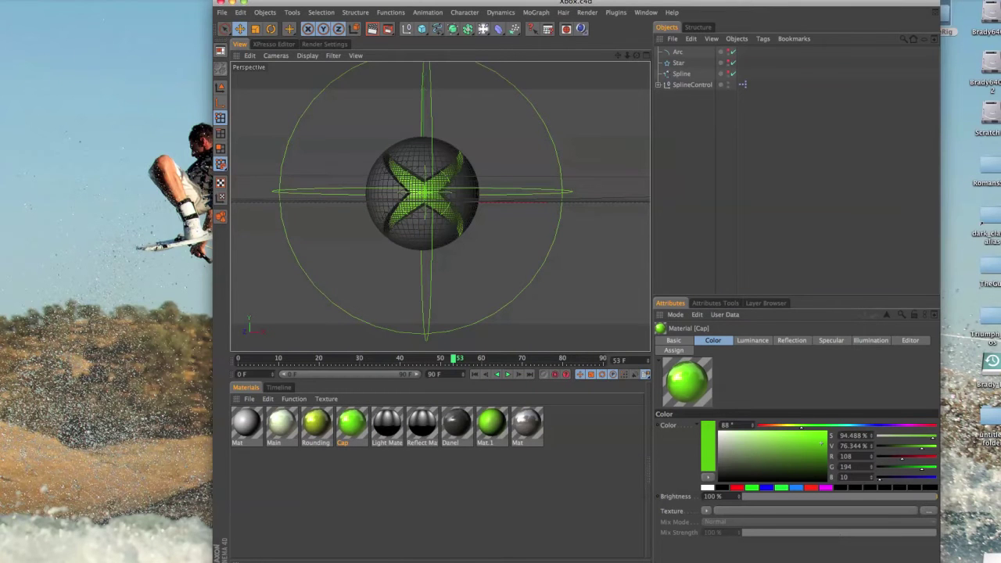
{"action": "left_click_drag", "start_coordinate": [575, 3], "coordinate": [434, 2]}
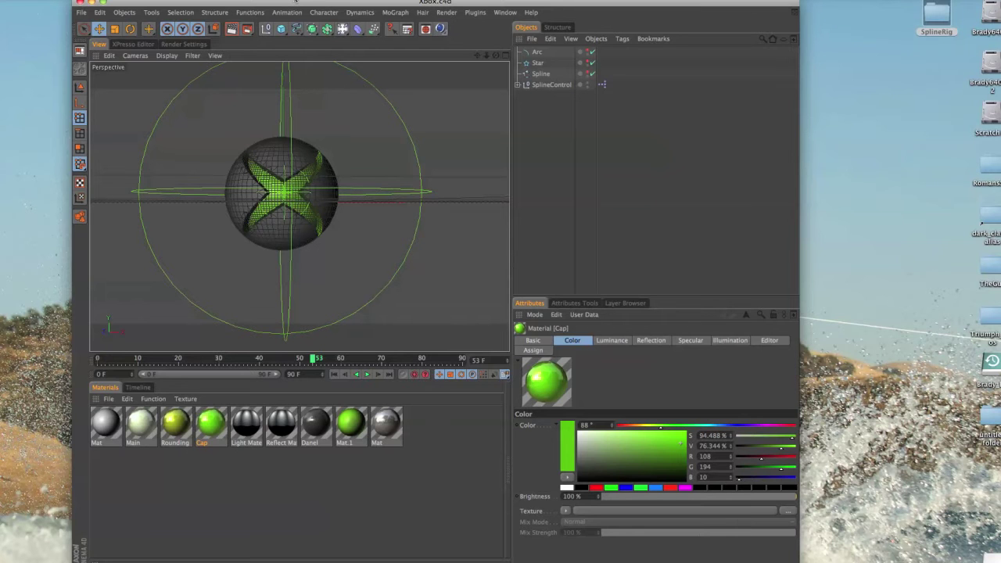
{"action": "mouse_move", "coordinate": [297, 2]}
{"action": "left_mouse_down"}
{"action": "mouse_move", "coordinate": [283, 3]}
{"action": "mouse_move", "coordinate": [311, 2]}
{"action": "left_mouse_up"}
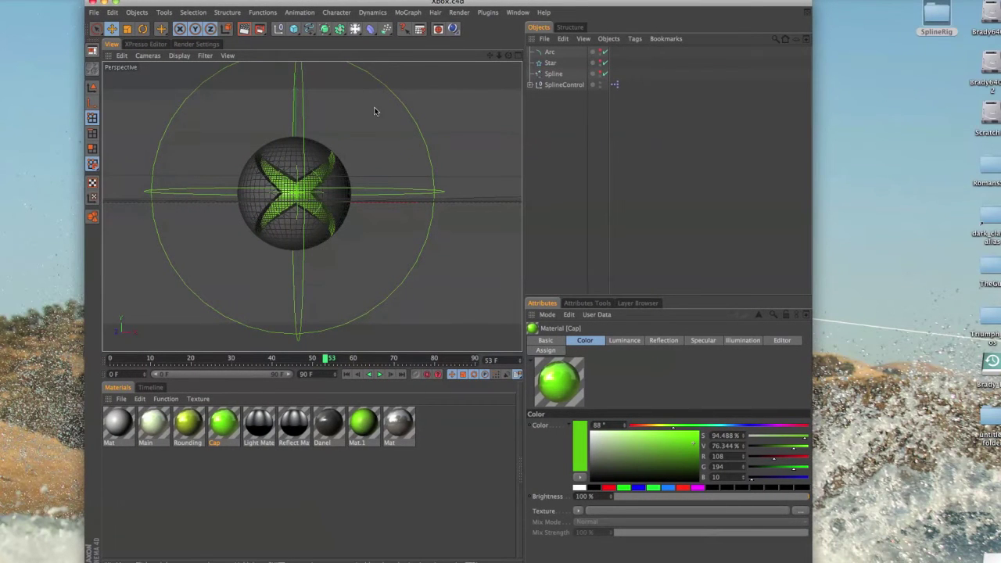
{"action": "left_click_drag", "start_coordinate": [319, 366], "coordinate": [108, 372]}
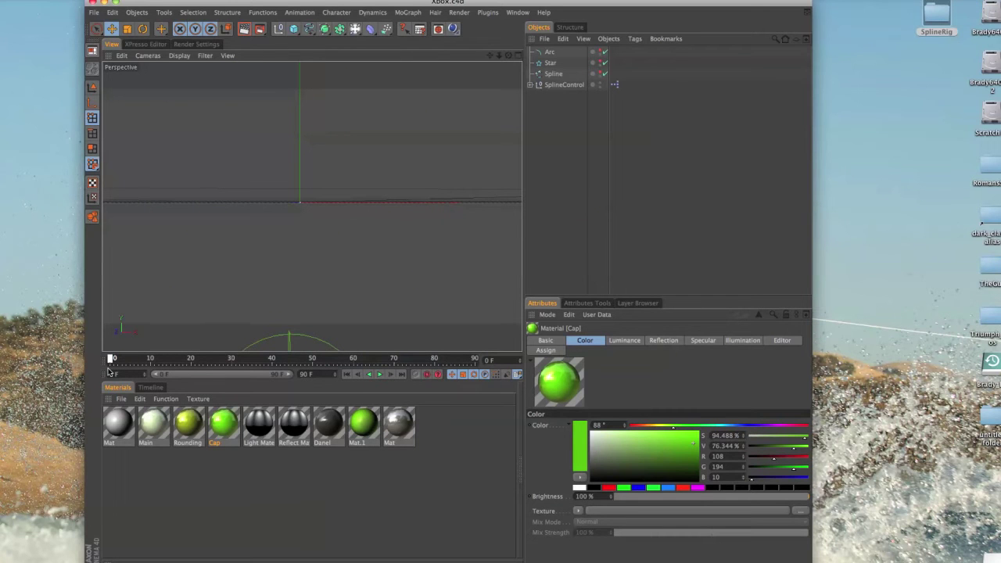
{"action": "left_click_drag", "start_coordinate": [109, 372], "coordinate": [427, 321]}
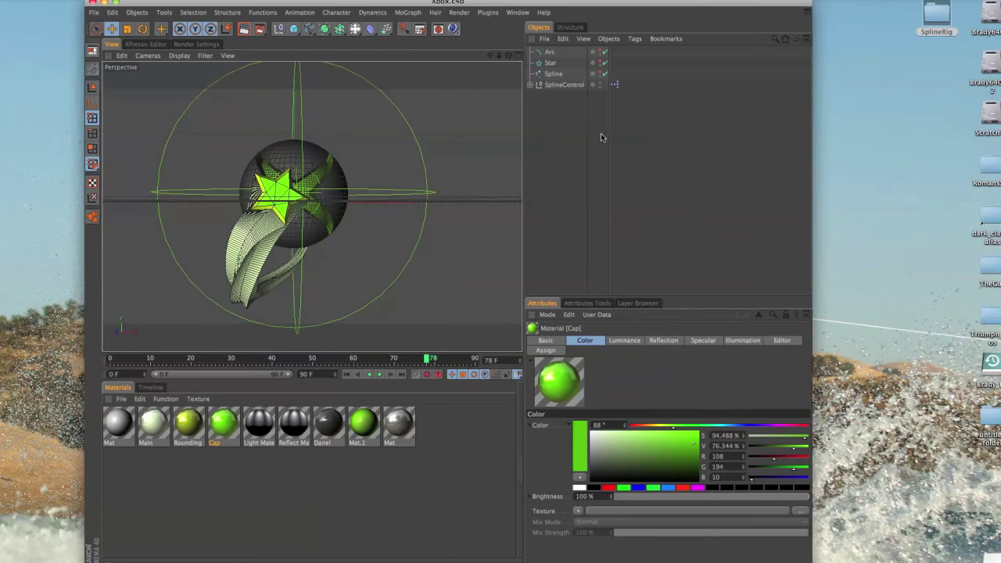
- Select and expand SplineControl to reveal Sweep NURBS, SHAPE and SPLINE, and enlarge its Attributes panel
{"action": "left_click", "coordinate": [567, 85]}
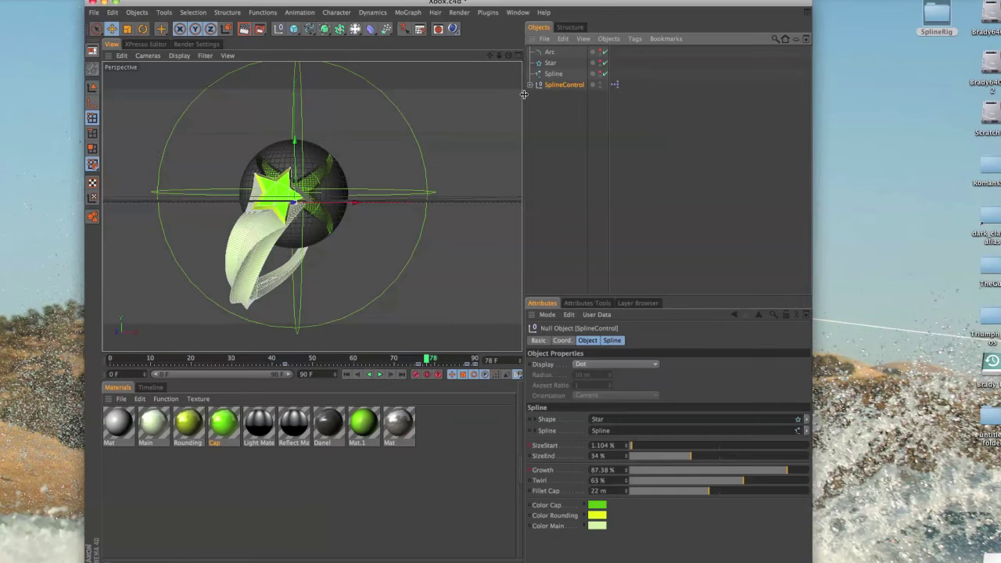
{"action": "left_click", "coordinate": [531, 85]}
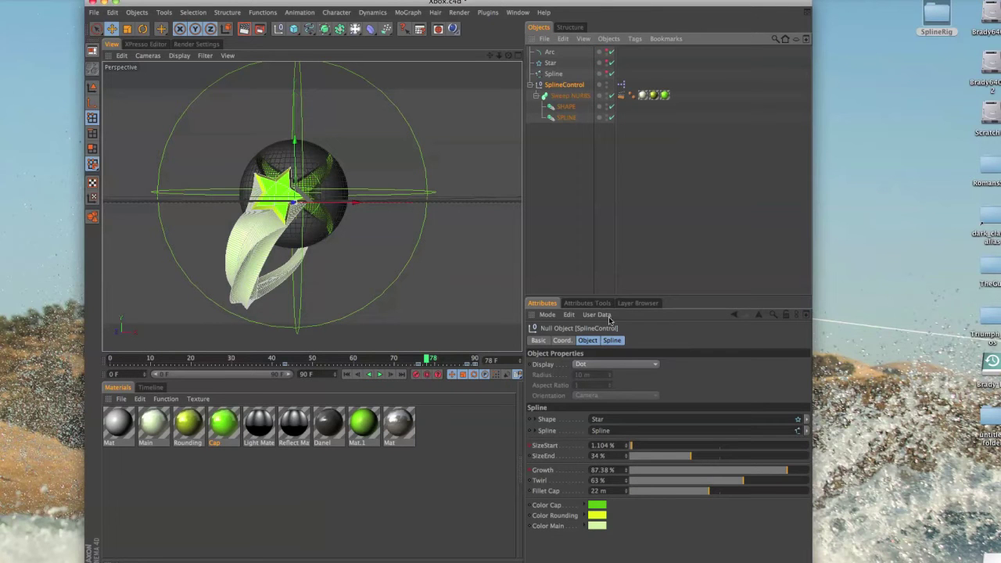
{"action": "left_click_drag", "start_coordinate": [681, 297], "coordinate": [669, 218]}
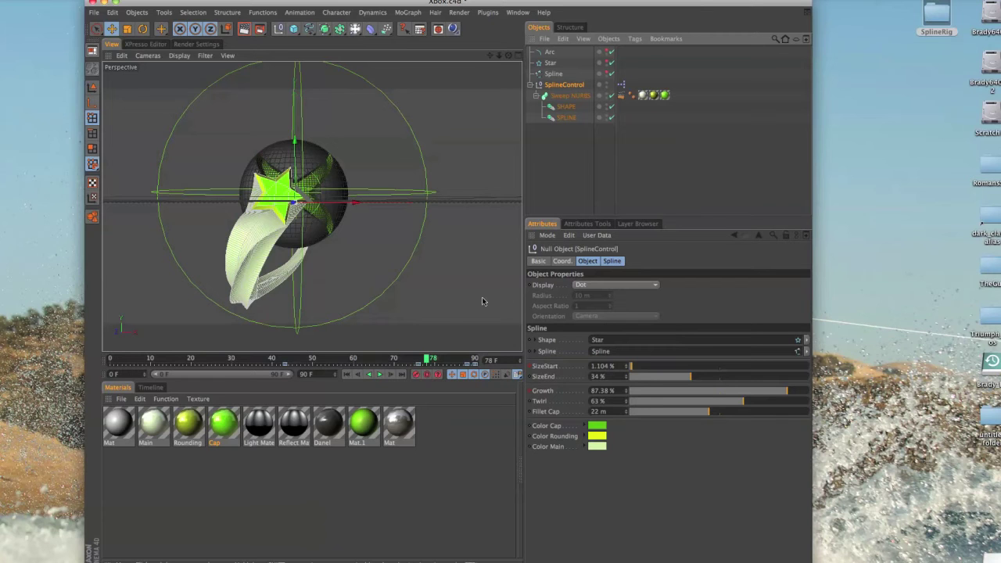
- Switch the viewport to the Editor Camera and orbit around the sphere and sweep
{"action": "left_click", "coordinate": [148, 55]}
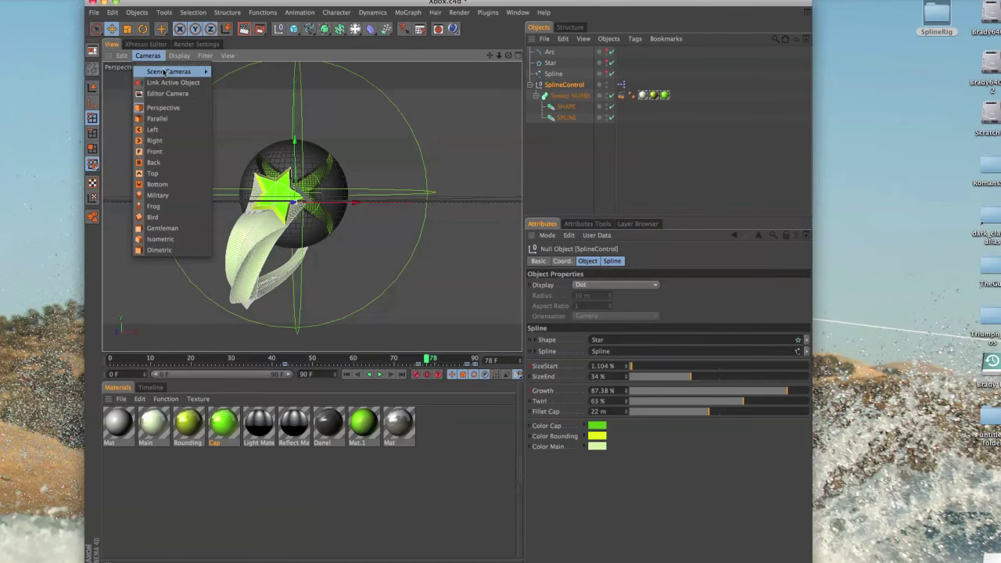
{"action": "left_click", "coordinate": [168, 93]}
{"action": "left_click_drag", "start_coordinate": [323, 217], "coordinate": [375, 204], "text": "alt"}
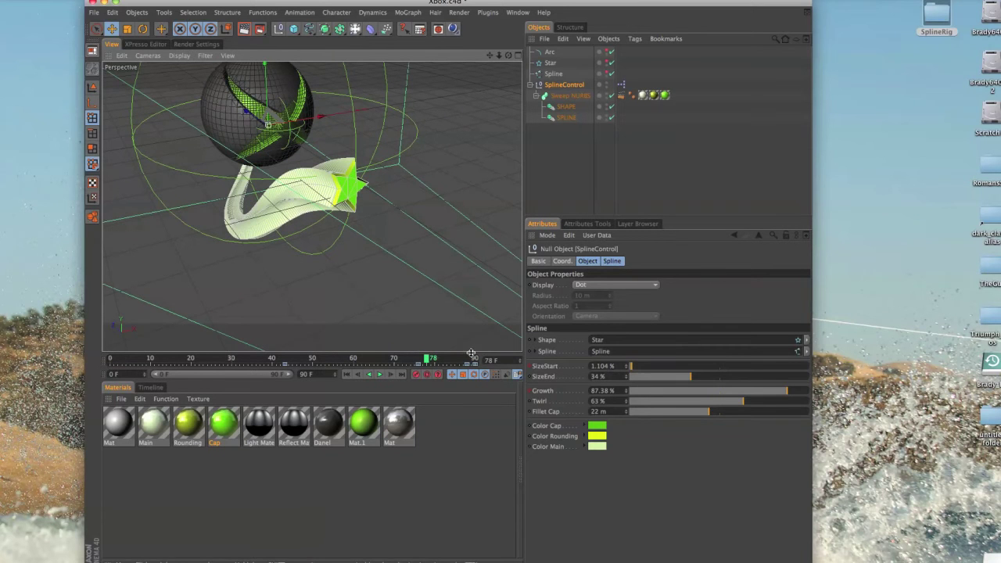
- Delete the animation tracks of SplineControl's SizeStart, SizeEnd and Growth parameters
{"action": "left_click", "coordinate": [541, 390], "text": "shift"}
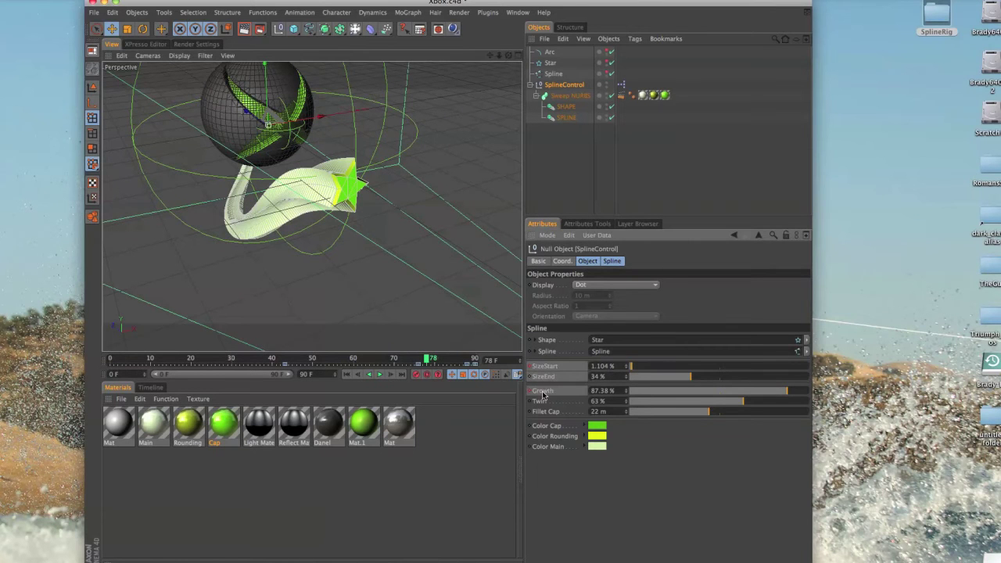
{"action": "right_click", "coordinate": [541, 391]}
{"action": "mouse_move", "coordinate": [604, 400]}
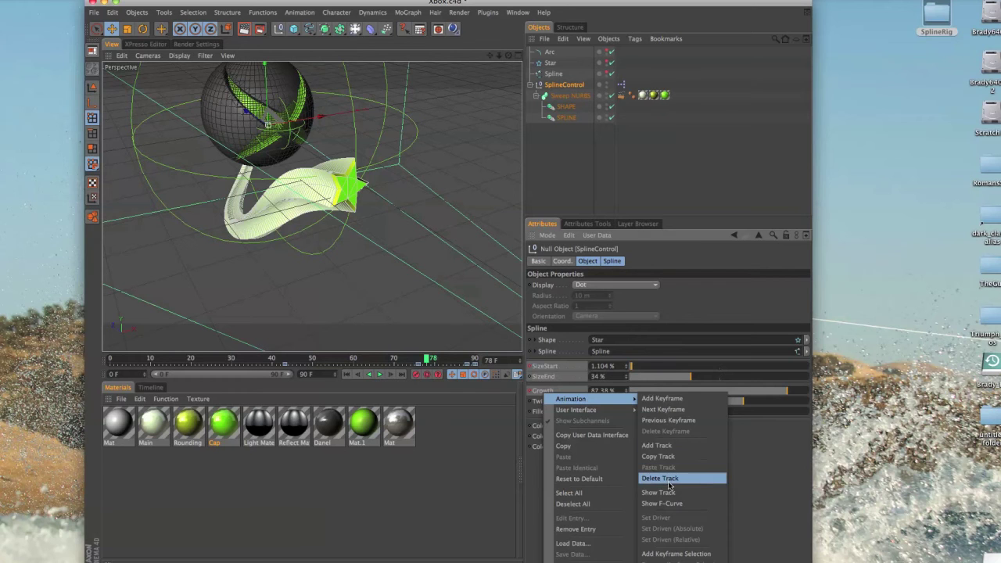
{"action": "left_click", "coordinate": [666, 478]}
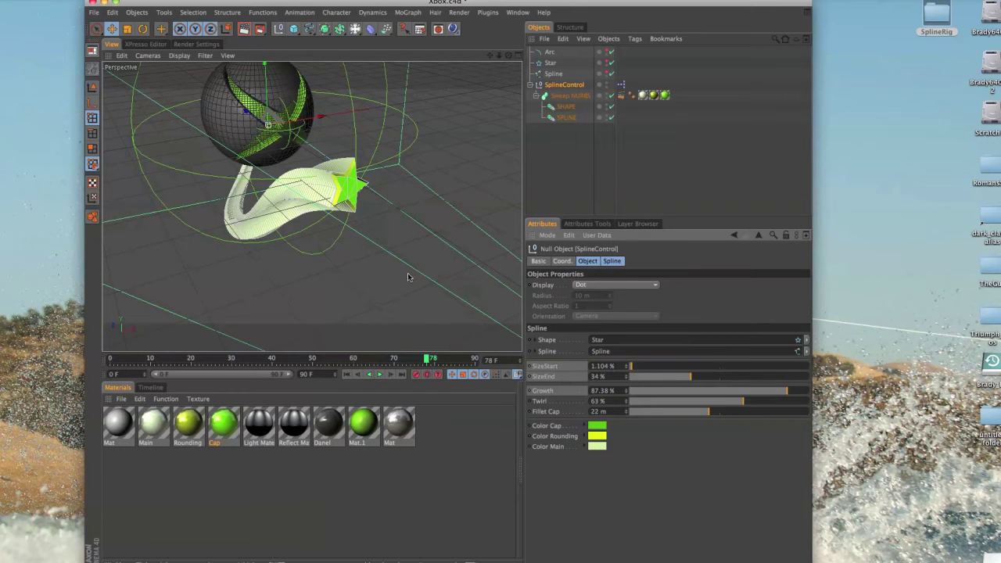
{"action": "left_click_drag", "start_coordinate": [408, 277], "coordinate": [422, 266], "text": "alt"}
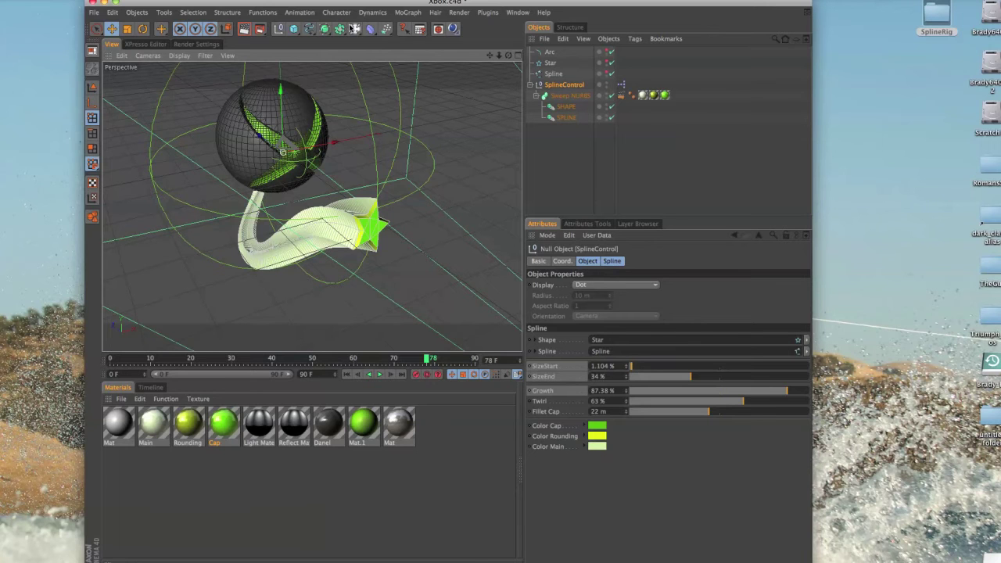
- Add a Profile spline and link it into SplineControl's Shape field as the sweep cross-section
{"action": "left_click", "coordinate": [305, 29]}
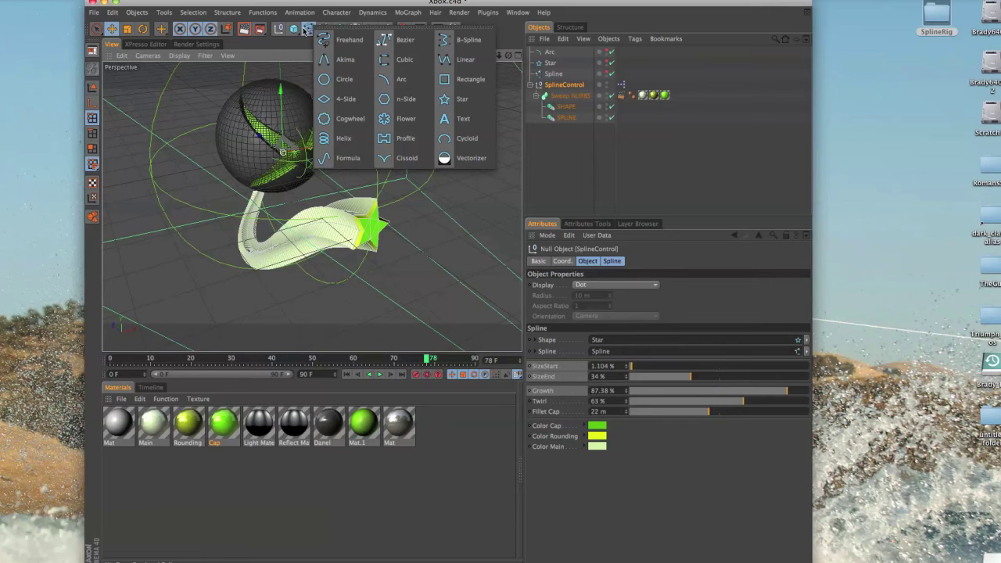
{"action": "left_click", "coordinate": [400, 138]}
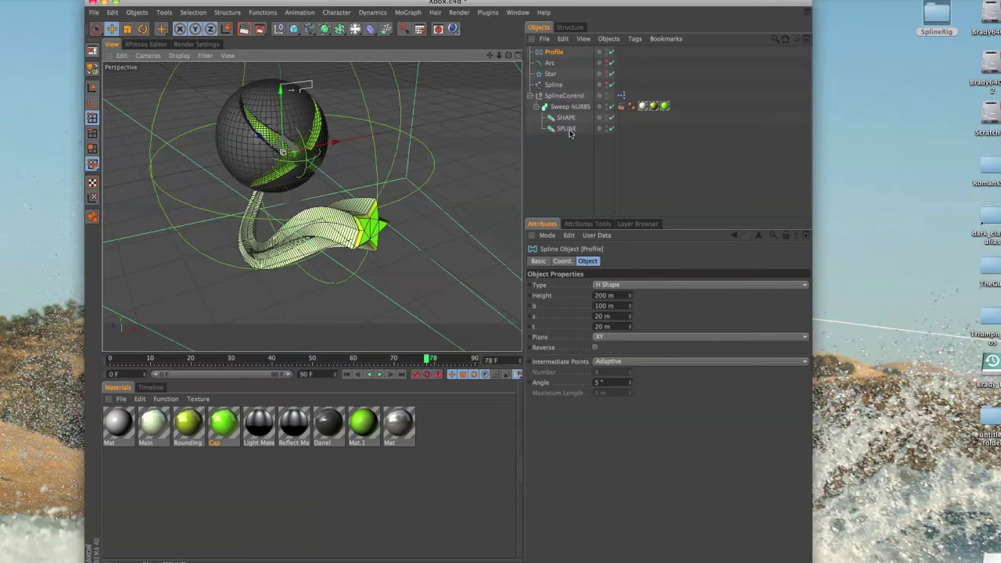
{"action": "left_click", "coordinate": [561, 96]}
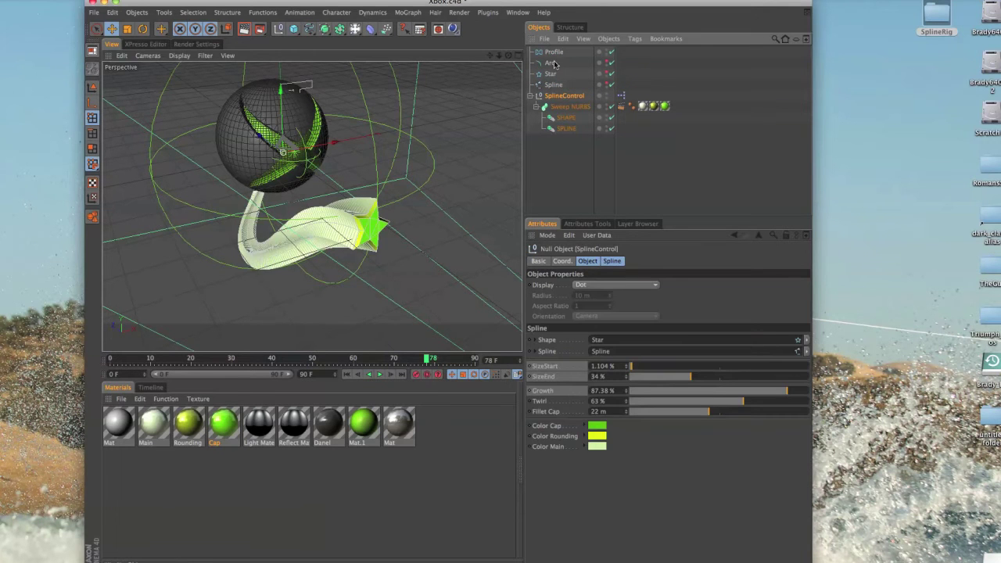
{"action": "left_click_drag", "start_coordinate": [553, 53], "coordinate": [623, 342]}
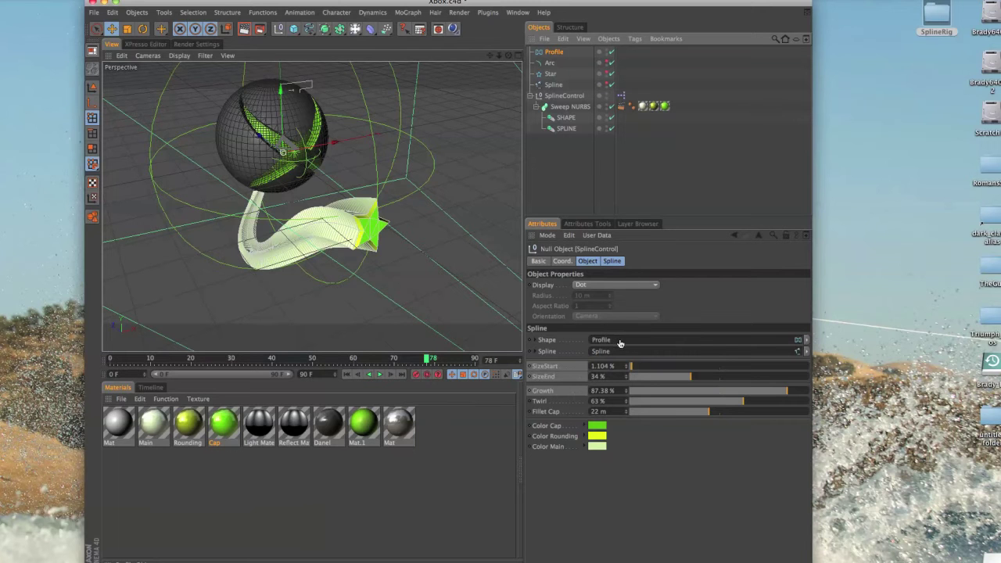
{"action": "left_click_drag", "start_coordinate": [326, 263], "coordinate": [371, 279], "text": "alt"}
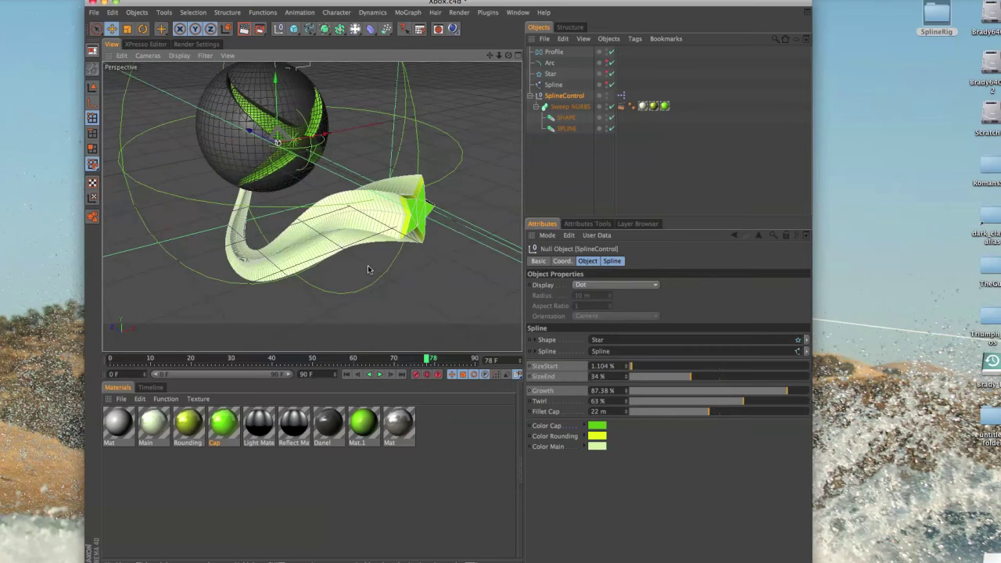
- Set SizeStart to 0% and raise Growth to 82% to extend the sweep
{"action": "left_click_drag", "start_coordinate": [371, 273], "coordinate": [488, 289], "text": "alt"}
{"action": "left_click_drag", "start_coordinate": [630, 374], "coordinate": [692, 388]}
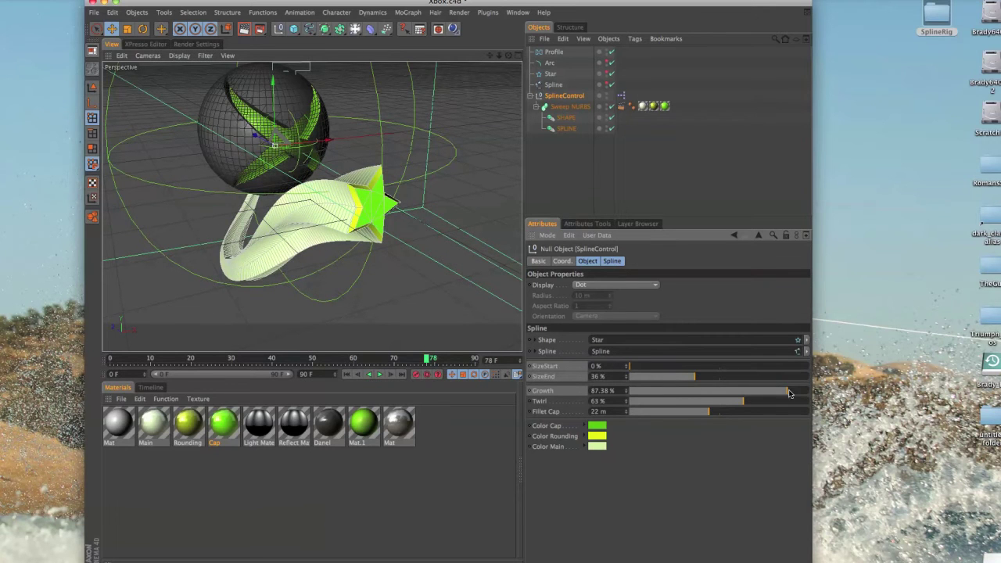
{"action": "mouse_move", "coordinate": [788, 393]}
{"action": "left_mouse_down"}
{"action": "mouse_move", "coordinate": [670, 402]}
{"action": "mouse_move", "coordinate": [779, 400]}
{"action": "left_mouse_up"}
{"action": "left_click_drag", "start_coordinate": [494, 327], "coordinate": [539, 299], "text": "alt"}
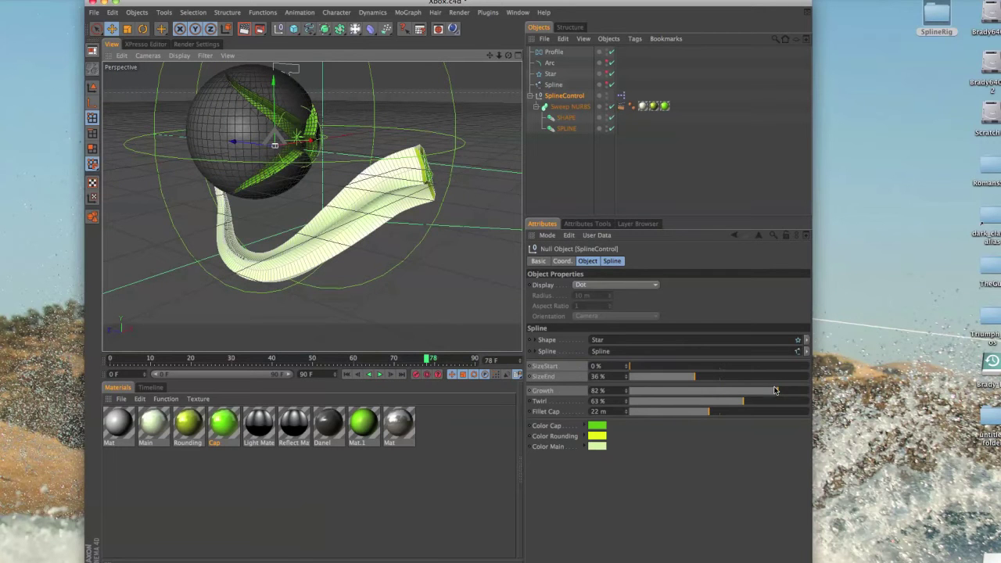
- Set Twirl to 100% and Fillet Cap to 16.5 m, then shift the cap colour to red
{"action": "left_click_drag", "start_coordinate": [758, 403], "coordinate": [812, 403]}
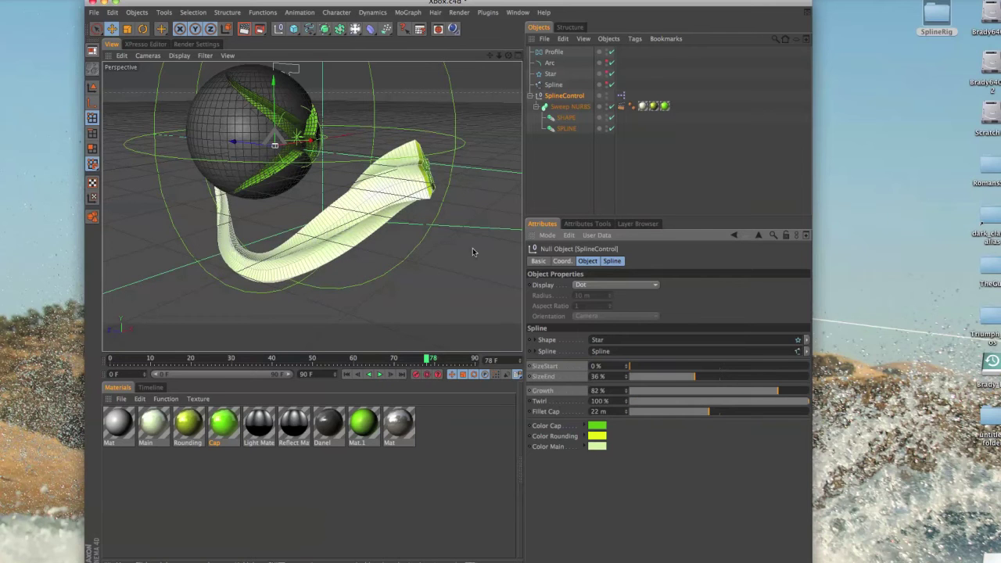
{"action": "left_click_drag", "start_coordinate": [472, 252], "coordinate": [346, 277], "text": "alt"}
{"action": "left_click_drag", "start_coordinate": [708, 412], "coordinate": [559, 423]}
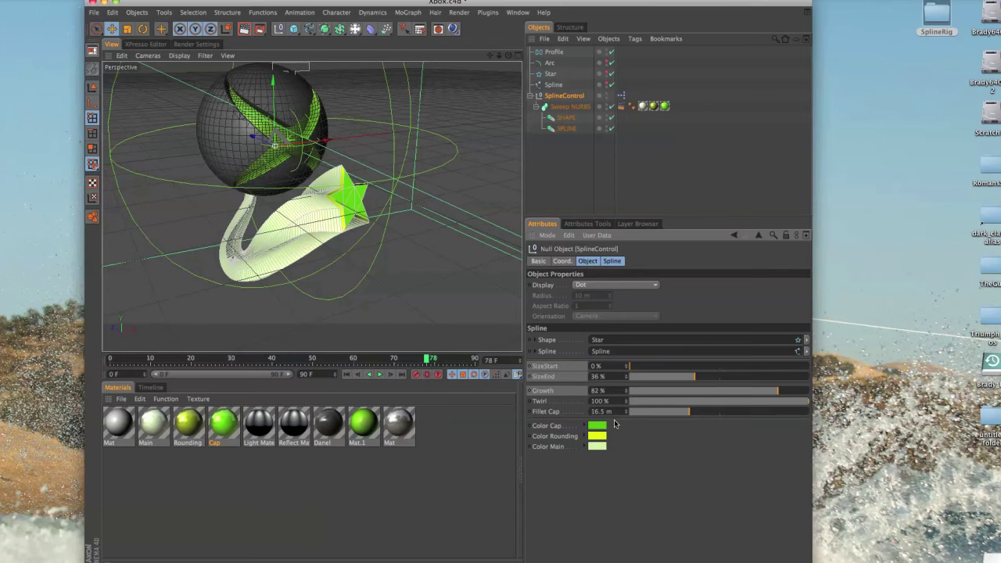
{"action": "left_click", "coordinate": [599, 424]}
{"action": "left_click_drag", "start_coordinate": [597, 389], "coordinate": [588, 420]}
- Confirm red for Color Cap and set Color Rounding to dark blue
{"action": "left_click", "coordinate": [621, 470]}
{"action": "left_click", "coordinate": [600, 435]}
{"action": "left_click", "coordinate": [637, 401]}
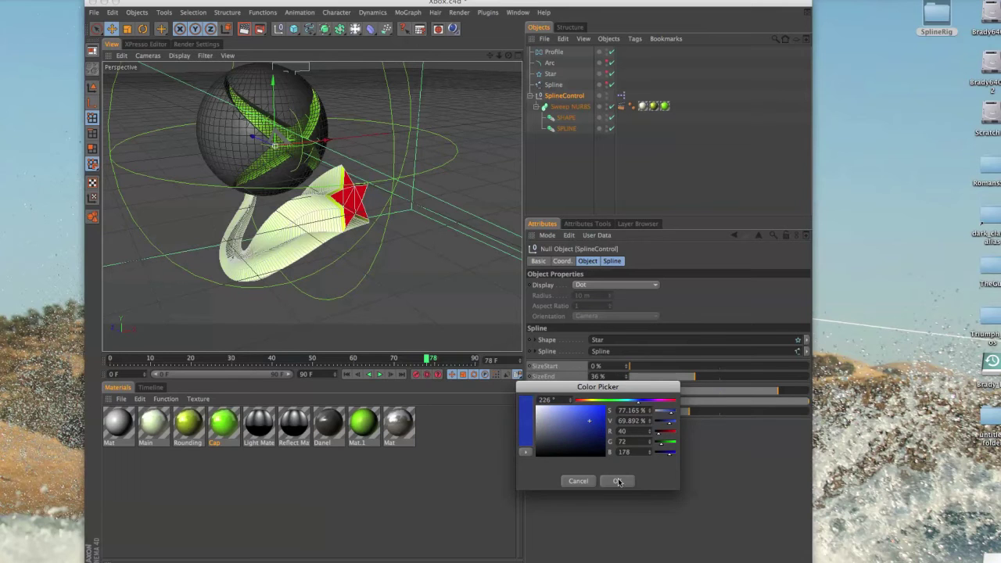
{"action": "left_click", "coordinate": [617, 481]}
- Set Color Main to pink for the main sweep ribbon
{"action": "left_click", "coordinate": [596, 446]}
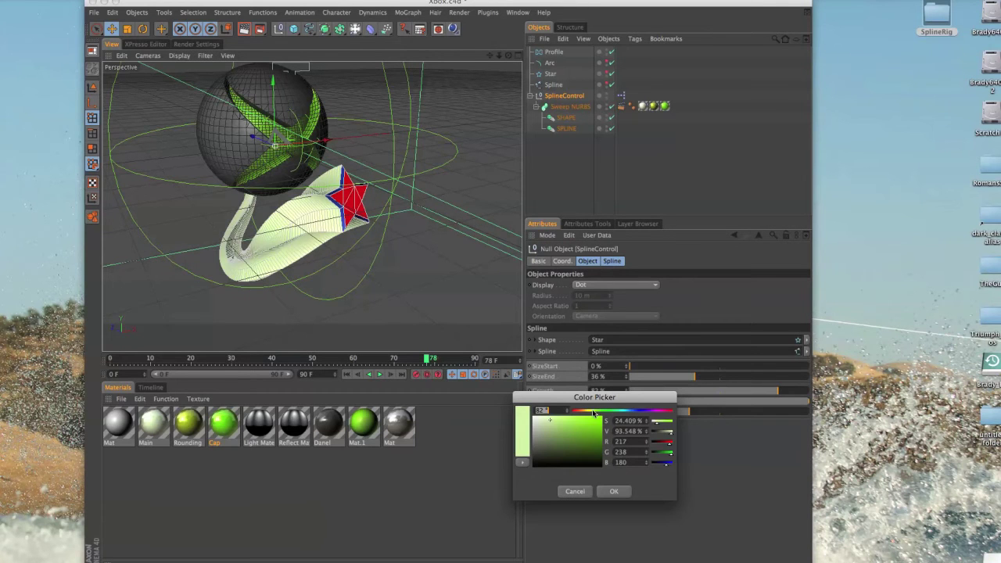
{"action": "left_click_drag", "start_coordinate": [593, 413], "coordinate": [573, 411]}
{"action": "left_click", "coordinate": [613, 491]}
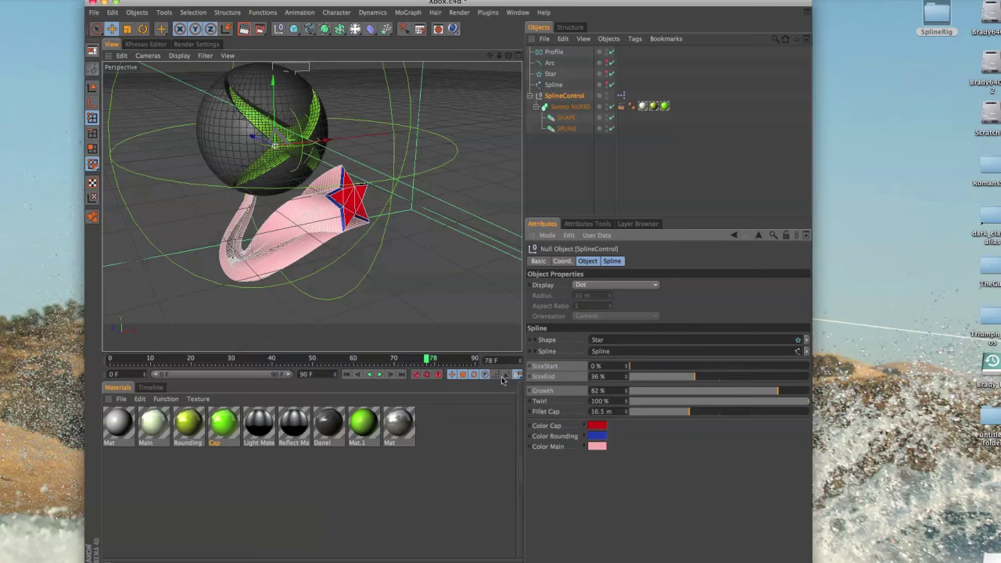
{"action": "left_click_drag", "start_coordinate": [365, 314], "coordinate": [408, 296], "text": "alt"}
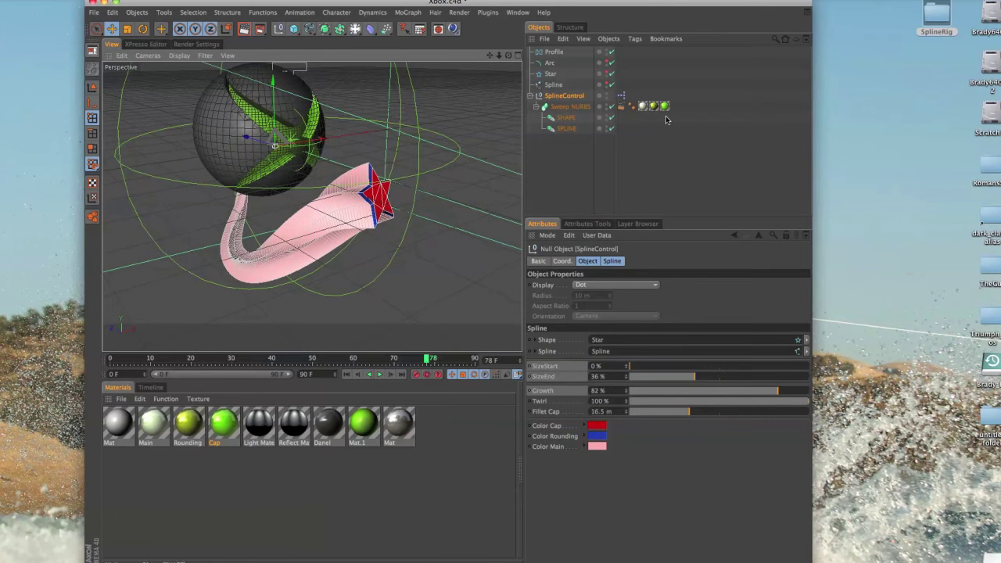
- Open SplineControl's XPresso graph, widen it, and align the Sweep NURBS, End Rotation and Range Mapper nodes
{"action": "double_click", "coordinate": [621, 96]}
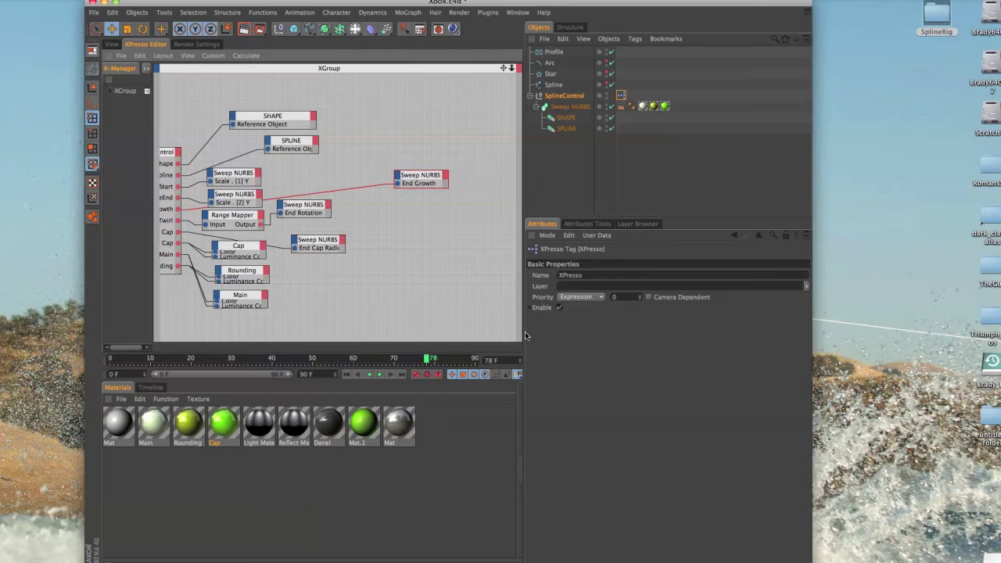
{"action": "left_click_drag", "start_coordinate": [522, 336], "coordinate": [638, 347]}
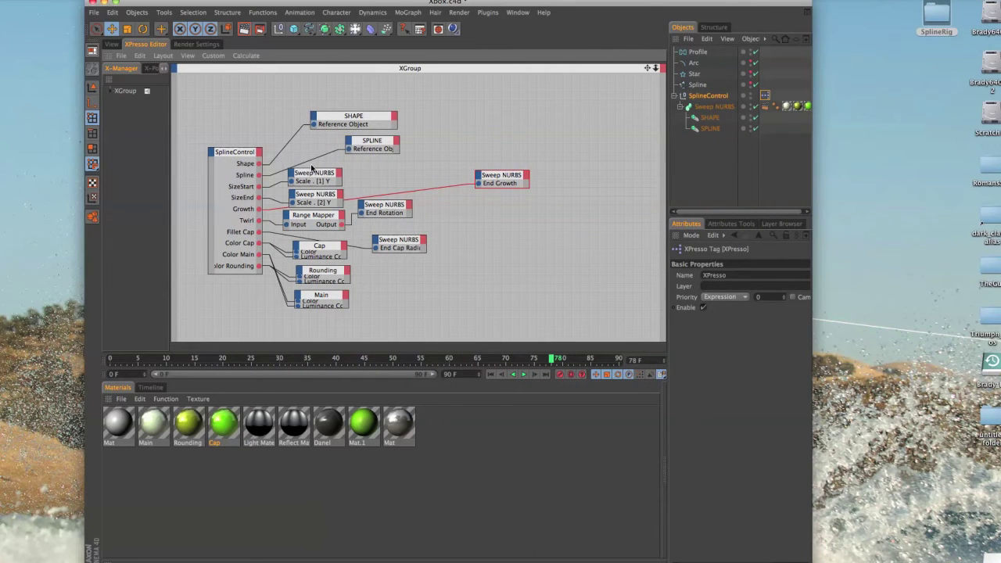
{"action": "left_click_drag", "start_coordinate": [315, 174], "coordinate": [322, 192]}
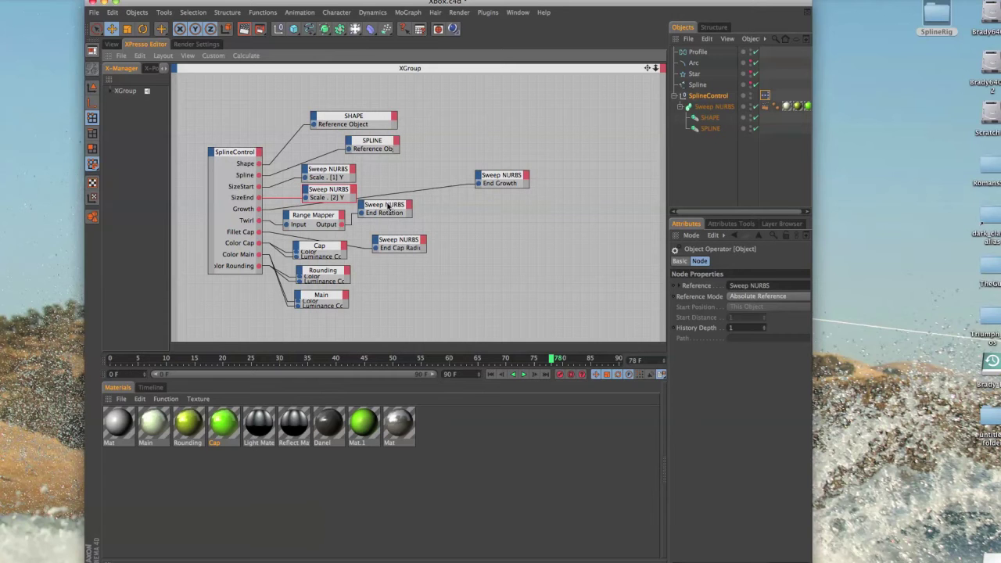
{"action": "left_click_drag", "start_coordinate": [388, 205], "coordinate": [403, 212]}
{"action": "left_click_drag", "start_coordinate": [301, 219], "coordinate": [306, 220]}
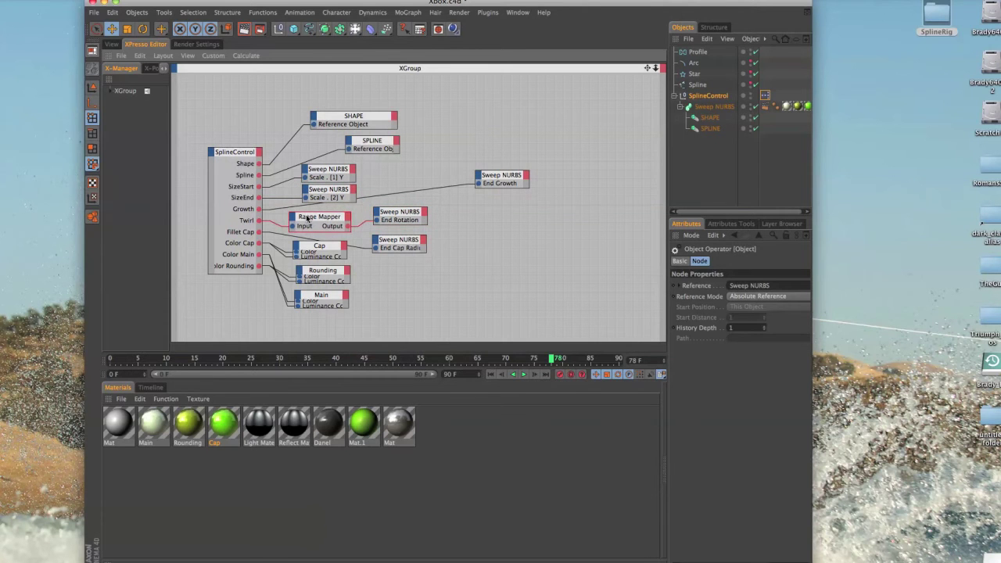
- Show the Sweep NURBS settings with its scale and rotation Details graphs expanded
{"action": "left_click", "coordinate": [110, 44]}
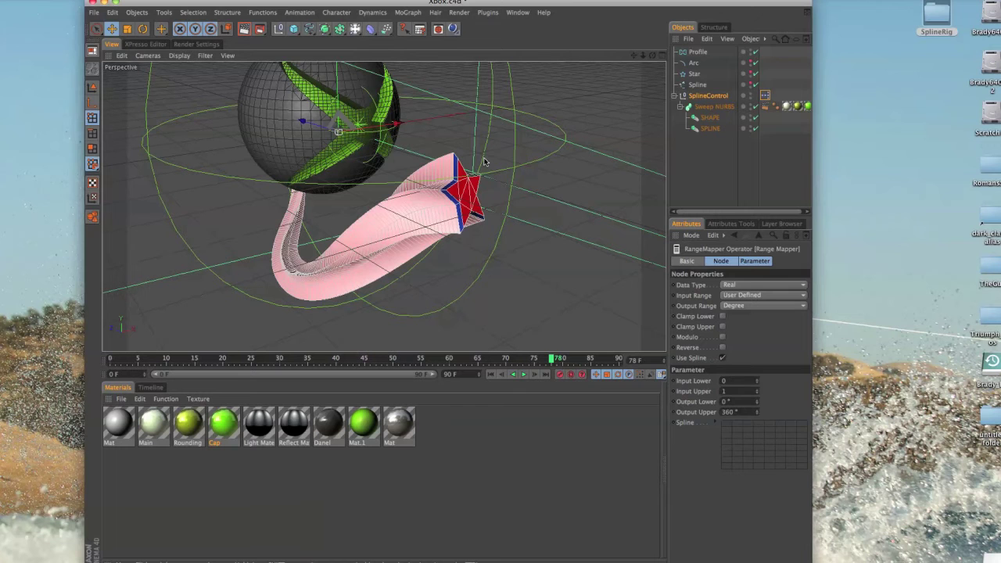
{"action": "left_click", "coordinate": [700, 107]}
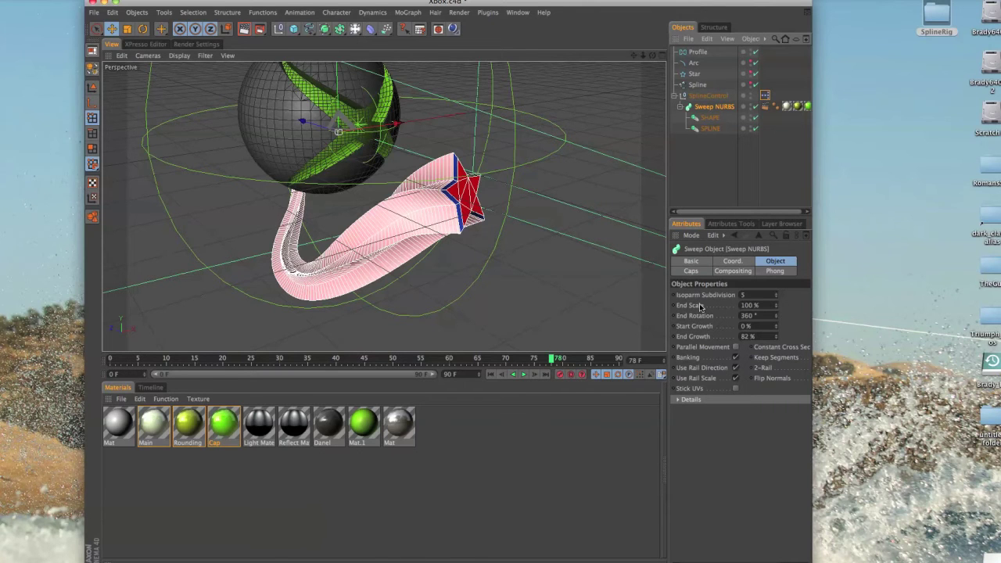
{"action": "left_click", "coordinate": [678, 400]}
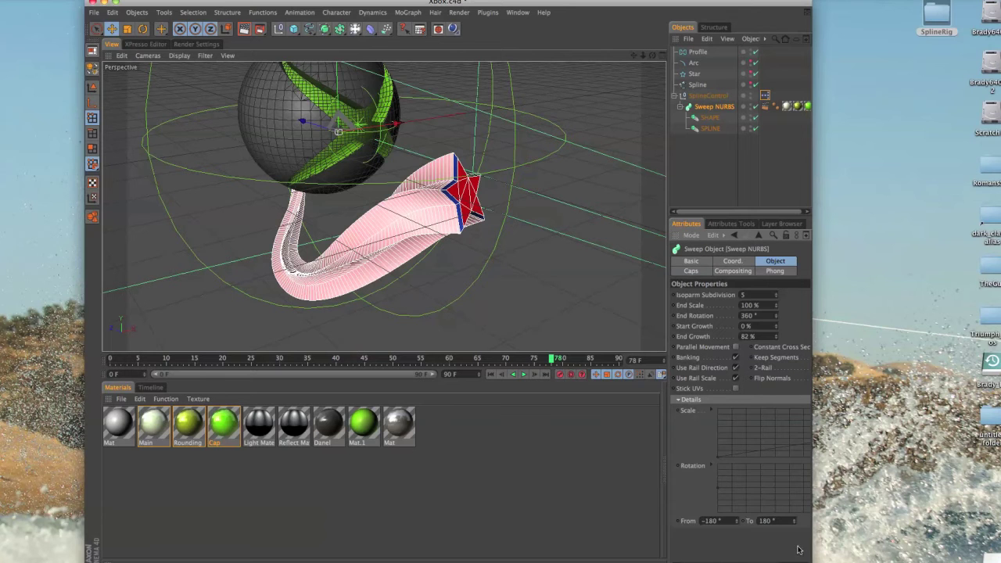
- Enlarge the window, widen the object and attribute panels, and reopen SplineControl's XPresso graph
{"action": "left_click", "coordinate": [113, 2]}
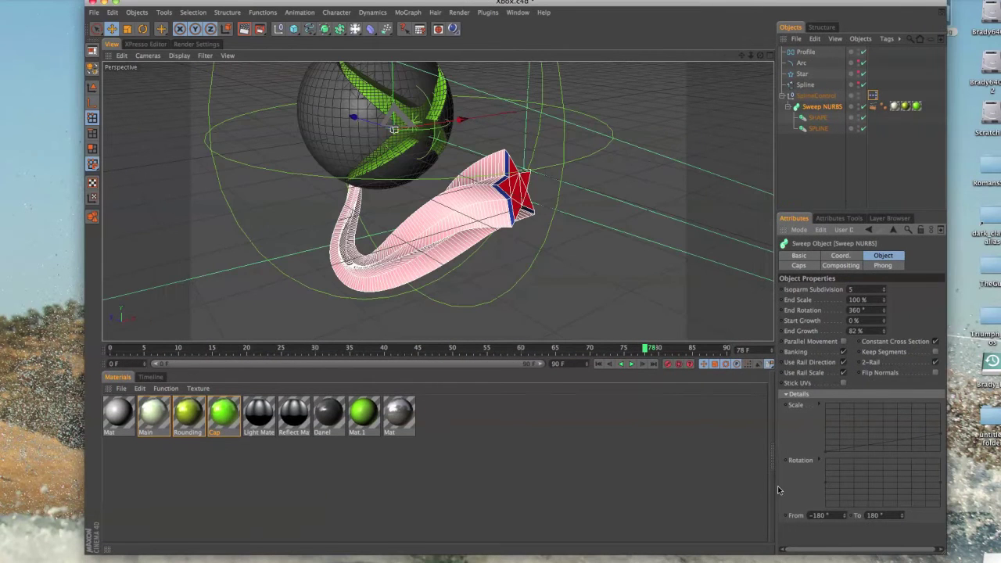
{"action": "left_click_drag", "start_coordinate": [775, 470], "coordinate": [616, 479]}
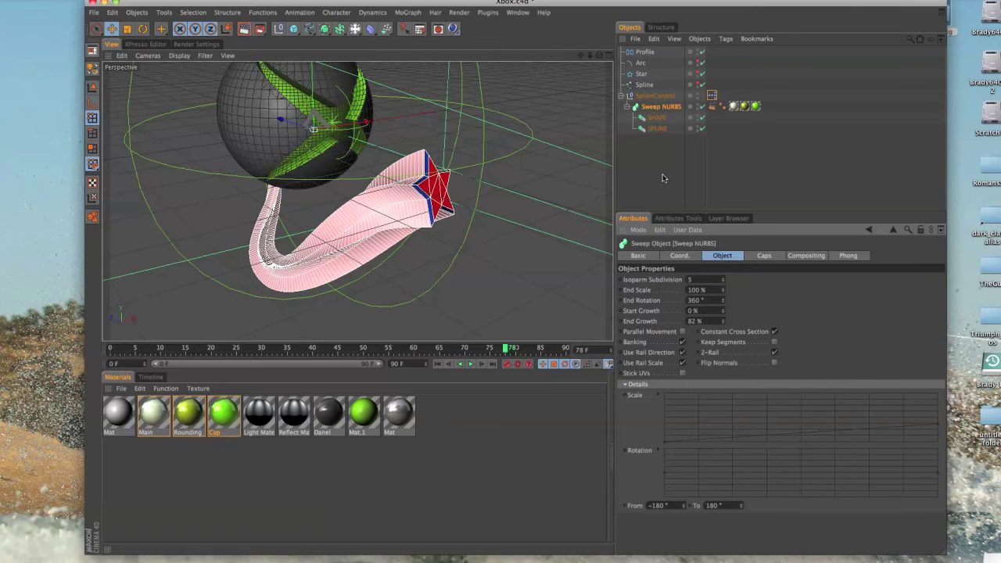
{"action": "double_click", "coordinate": [711, 95]}
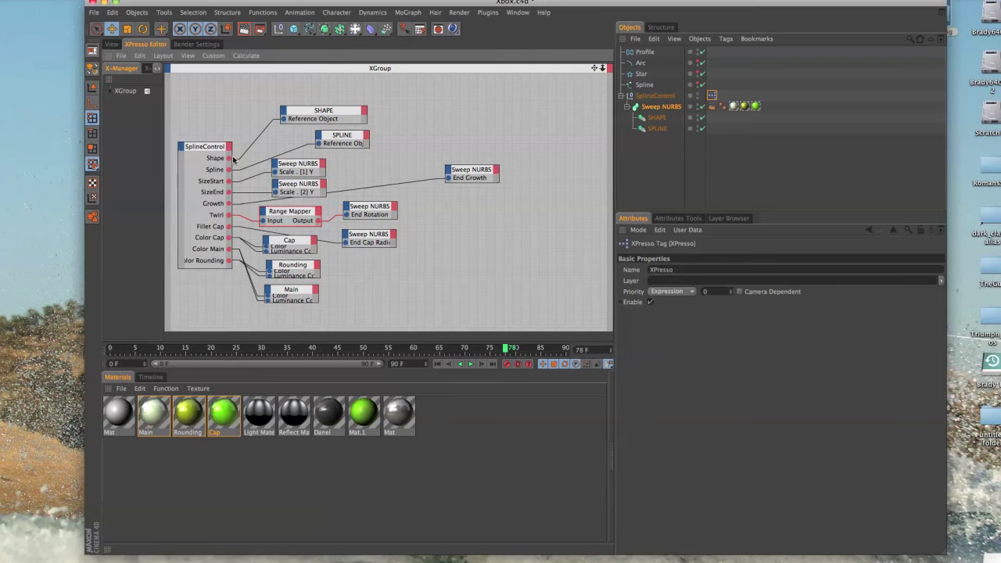
- Move the SPLINE node up and left so it sits directly beneath the SHAPE node
{"action": "left_click_drag", "start_coordinate": [350, 135], "coordinate": [319, 130]}
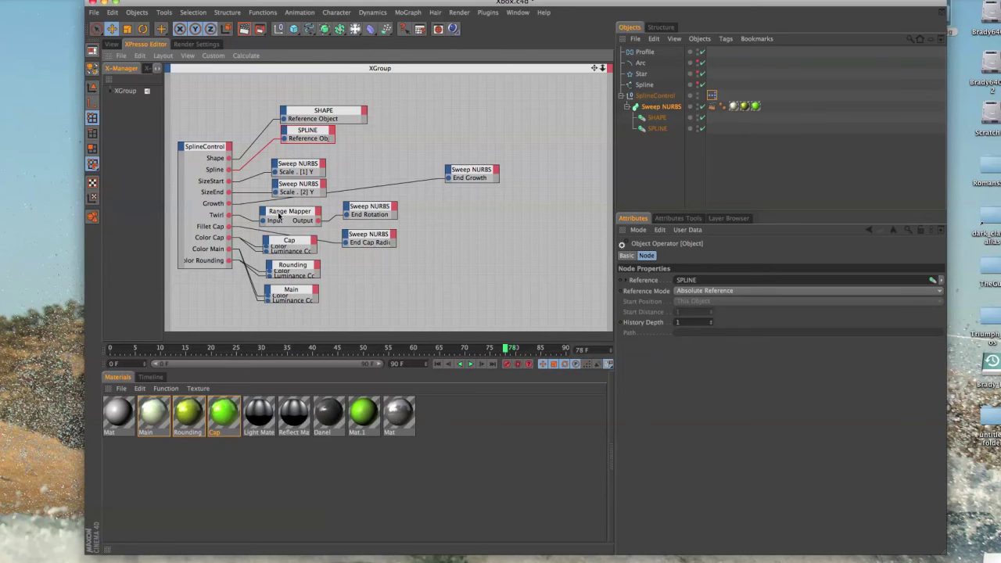
- Reposition the End Cap Radius, Cap, Rounding and Main nodes, then return to the 3D view
{"action": "left_click_drag", "start_coordinate": [378, 235], "coordinate": [391, 228]}
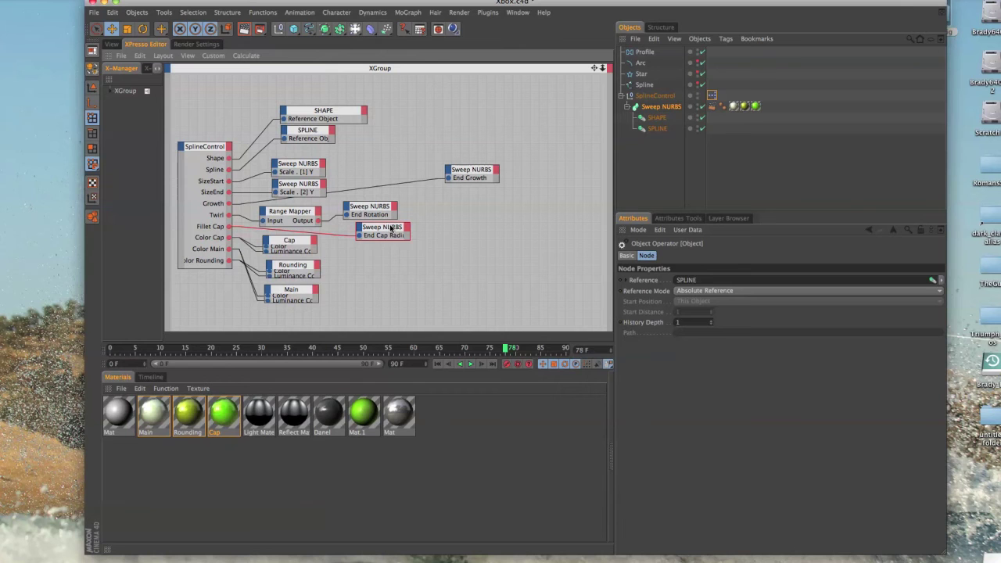
{"action": "left_click", "coordinate": [291, 251]}
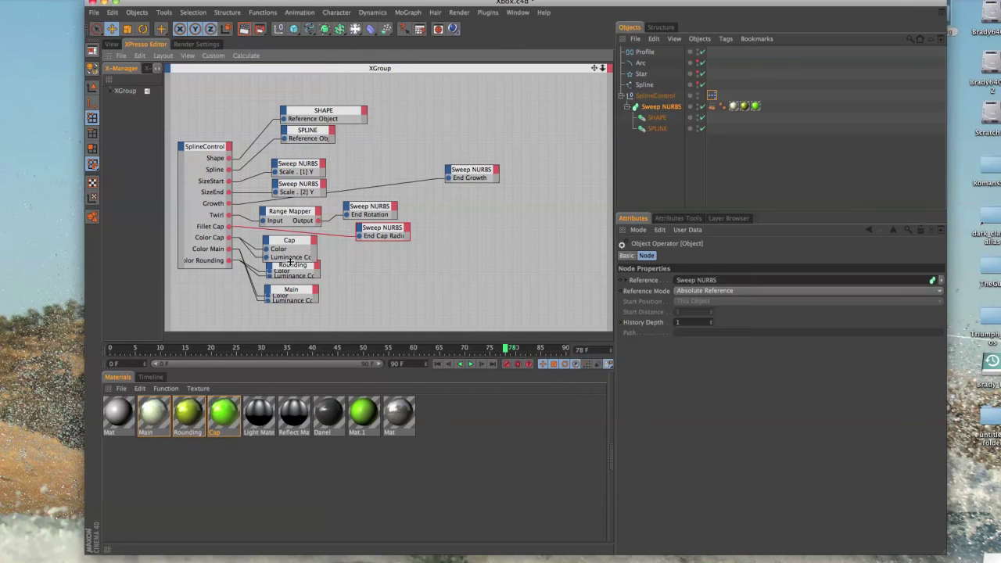
{"action": "left_click_drag", "start_coordinate": [291, 252], "coordinate": [305, 237]}
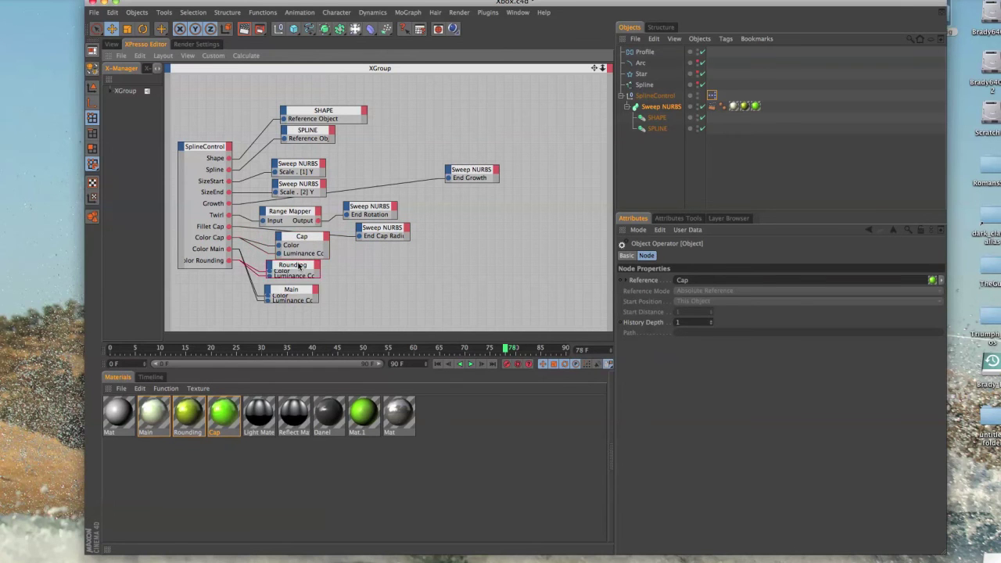
{"action": "left_click_drag", "start_coordinate": [296, 281], "coordinate": [332, 283]}
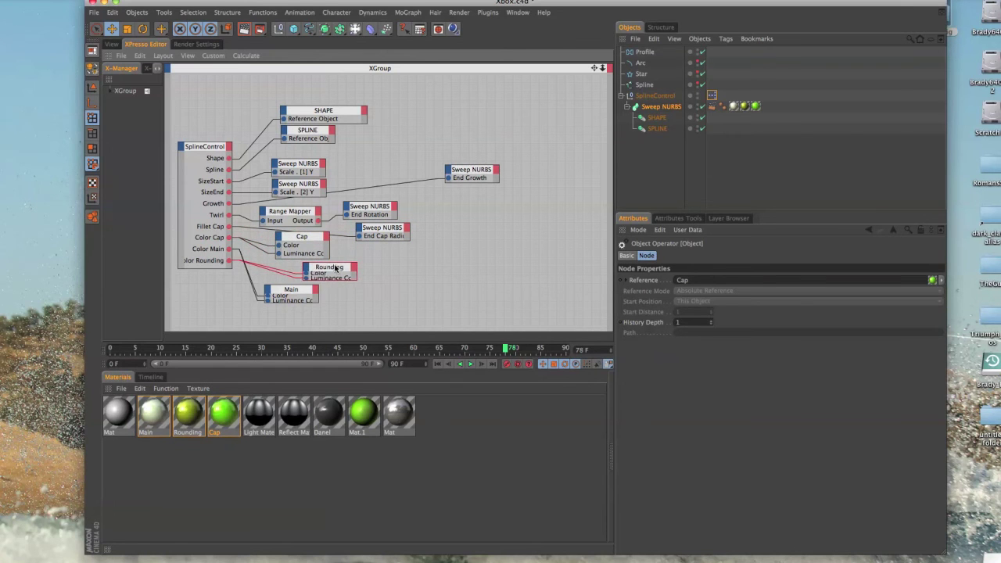
{"action": "left_click", "coordinate": [281, 301]}
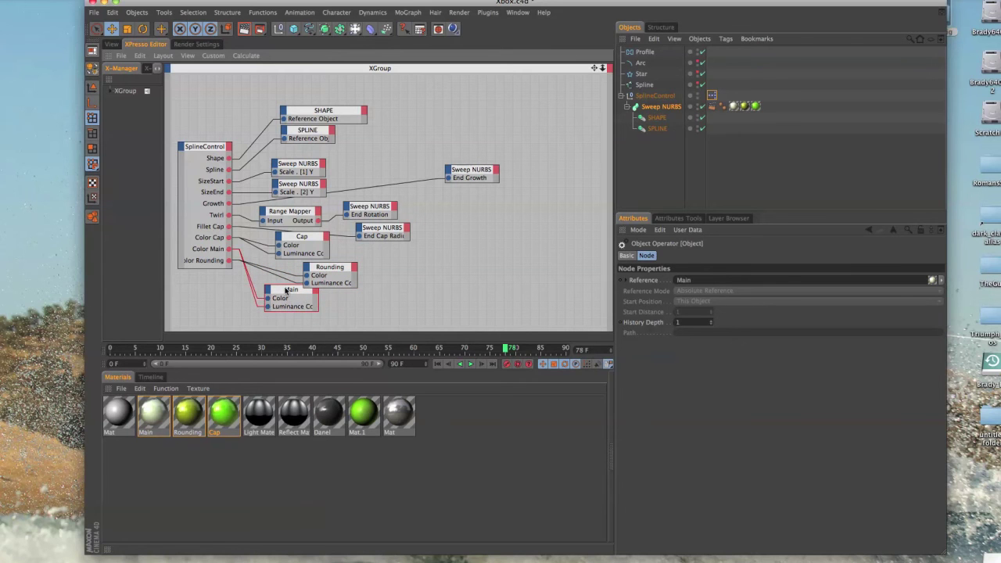
{"action": "left_click_drag", "start_coordinate": [286, 290], "coordinate": [271, 292]}
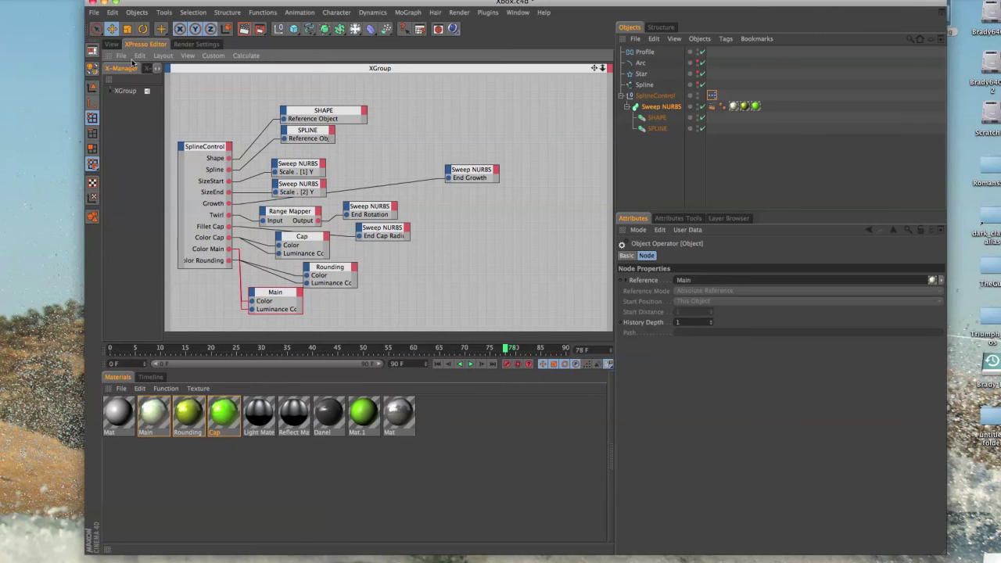
{"action": "left_click", "coordinate": [112, 44]}
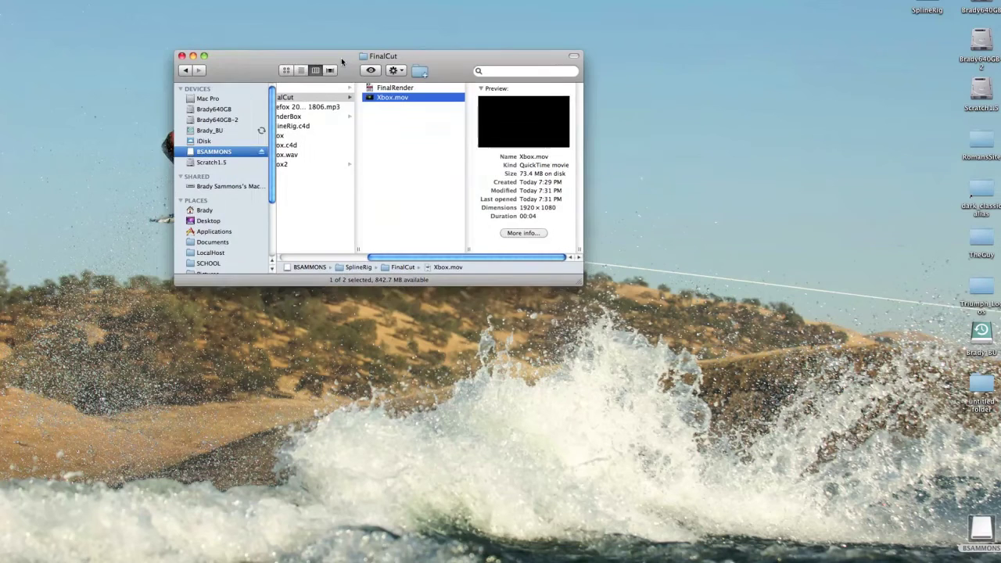
- Move the FinalCut folder window up-left and enlarge it to show Xbox.mov
{"action": "left_click_drag", "start_coordinate": [348, 61], "coordinate": [256, 59]}
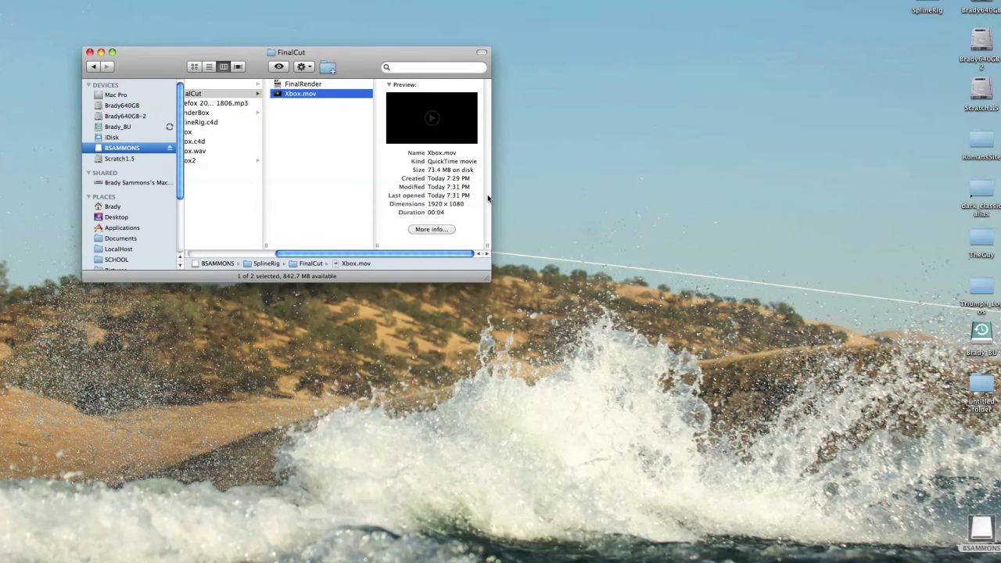
{"action": "left_click_drag", "start_coordinate": [490, 280], "coordinate": [599, 418]}
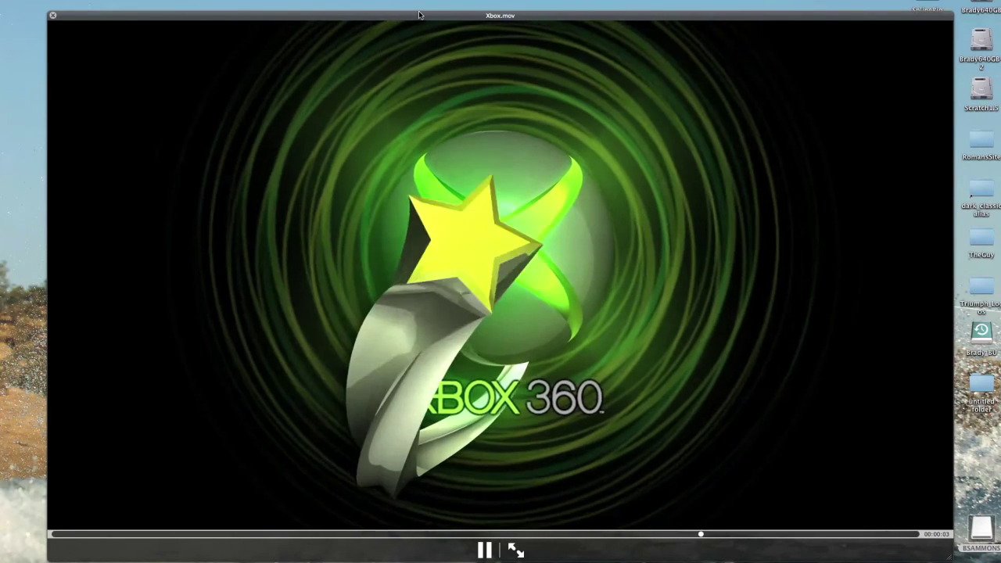
- Pause Xbox.mov, jump ahead, play it to the end, then rewind to the start
{"action": "key", "text": "space"}
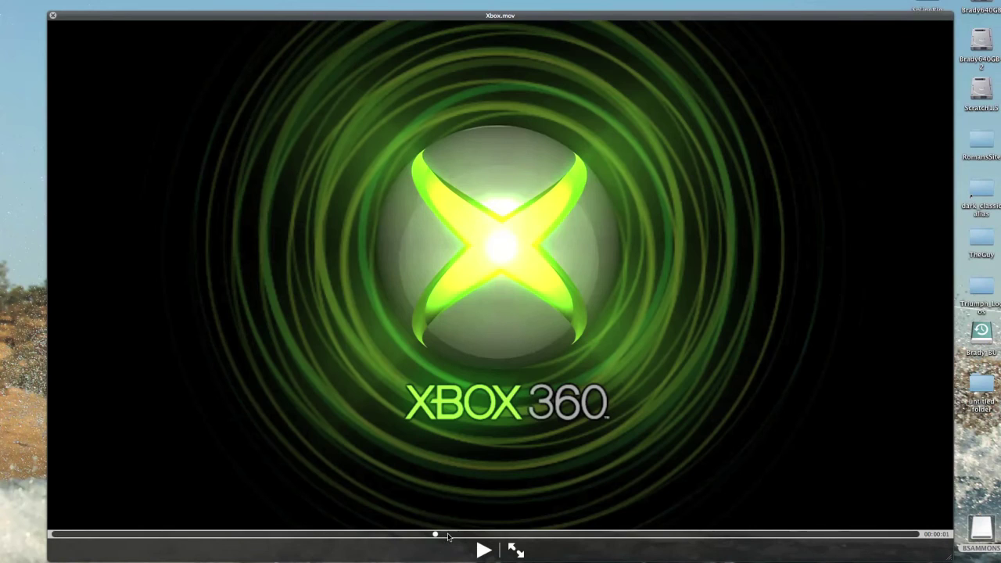
{"action": "left_click", "coordinate": [492, 534]}
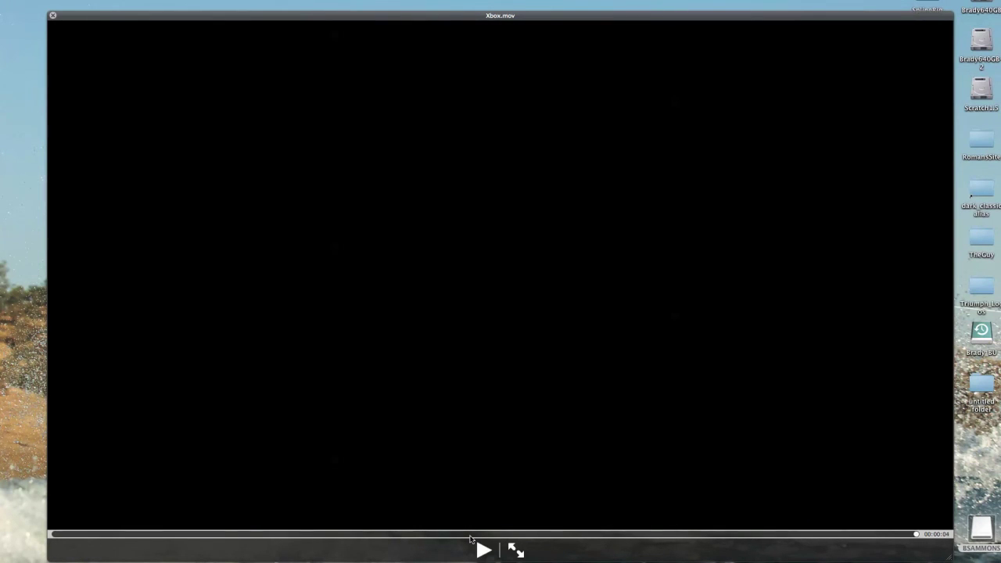
{"action": "left_click", "coordinate": [458, 534]}
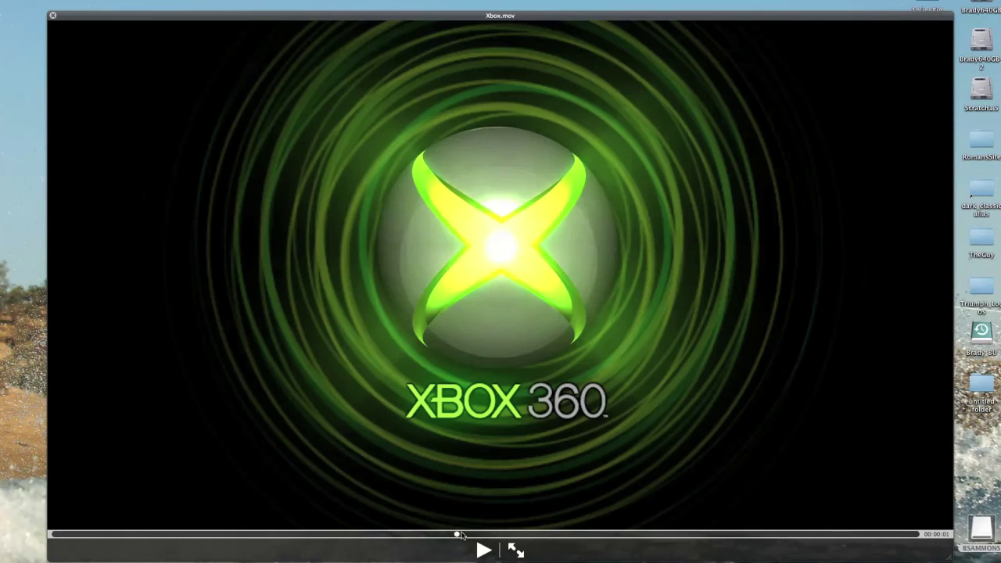
{"action": "left_click", "coordinate": [216, 534]}
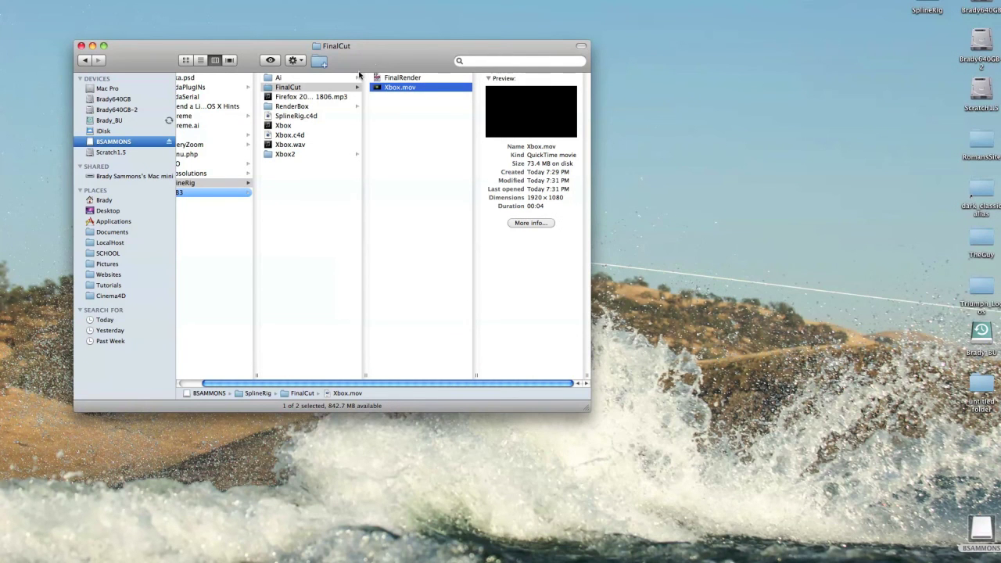
- Close the FinalCut Finder window, then stop the screen recording and keep it
{"action": "left_click_drag", "start_coordinate": [370, 58], "coordinate": [418, 56]}
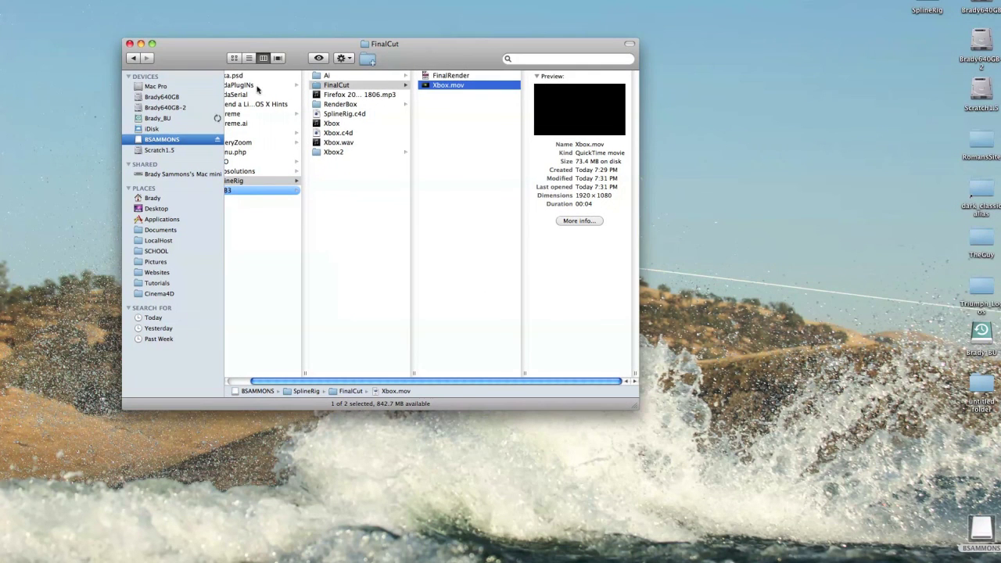
{"action": "left_click", "coordinate": [129, 44]}
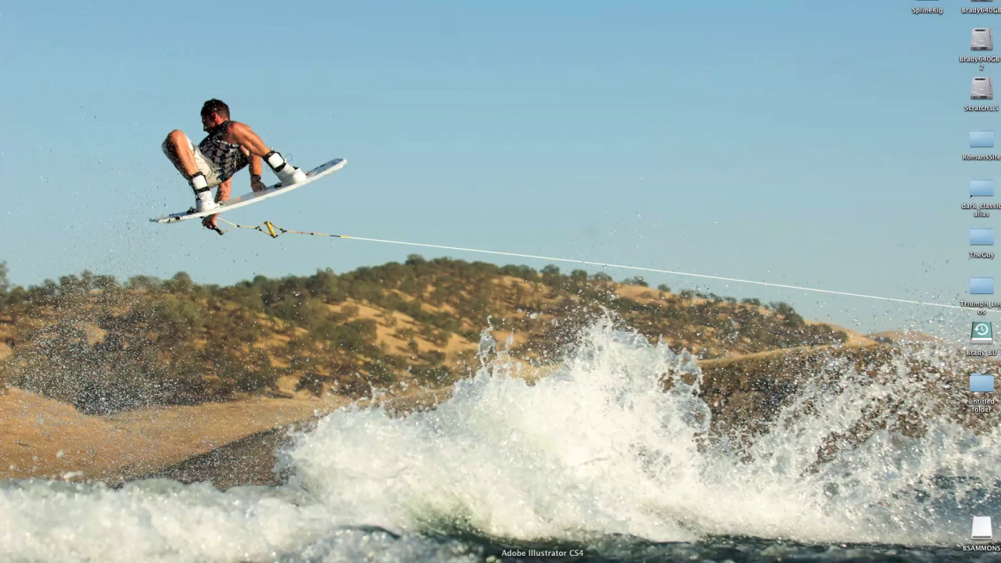
{"action": "mouse_move", "coordinate": [542, 561]}
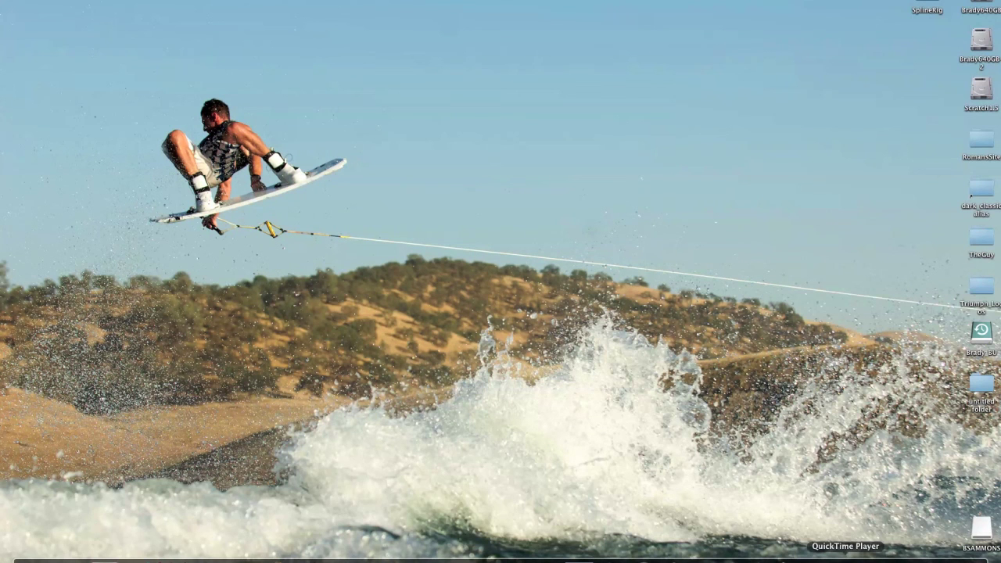
{"action": "right_click", "coordinate": [845, 557]}
{"action": "left_click", "coordinate": [859, 536]}
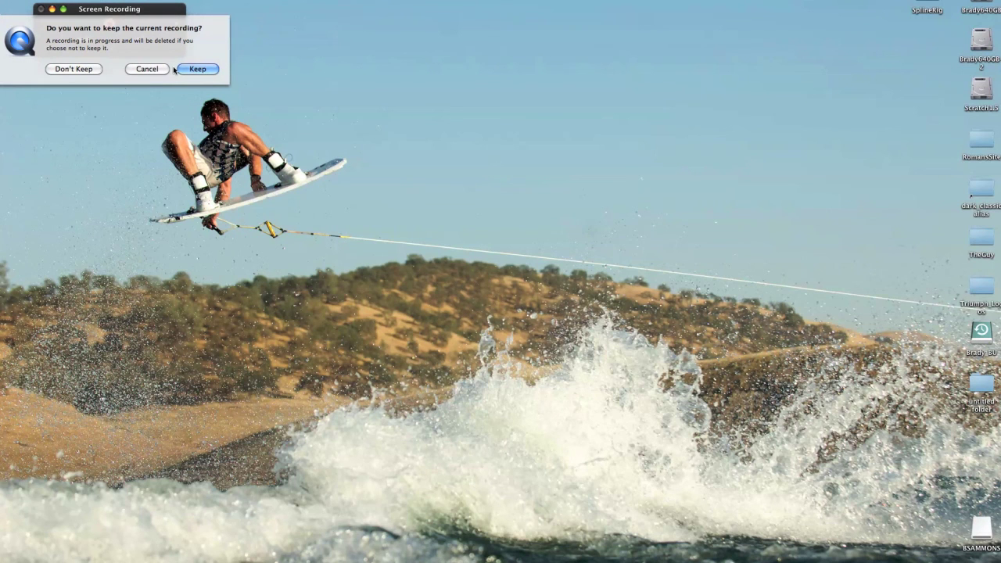
{"action": "left_click", "coordinate": [147, 69]}
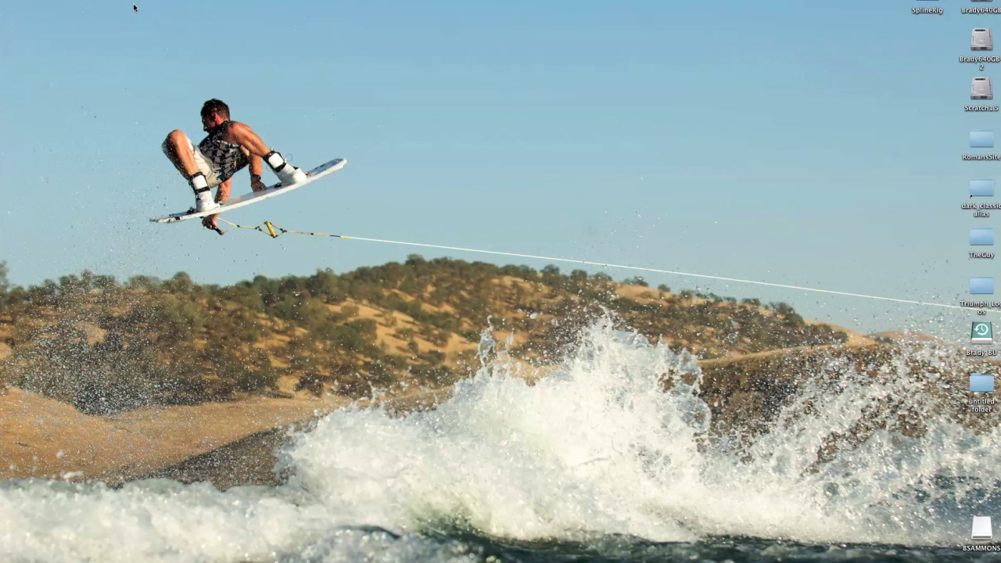